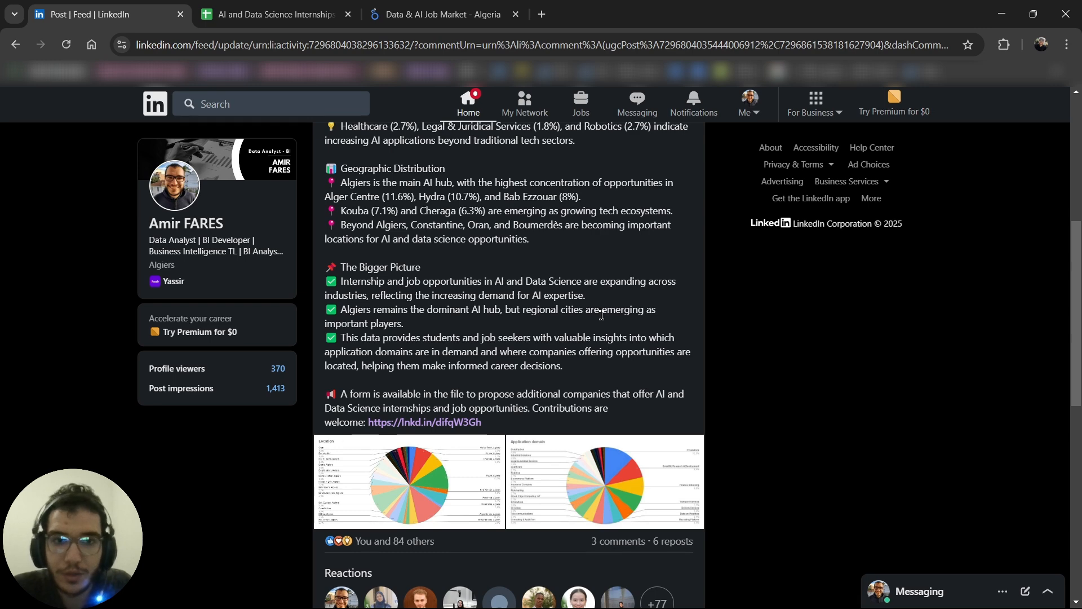
Step: Switch to the AI and Data Science Internships spreadsheet and examine the full company list and its columns through Application domain
{"action": "scroll", "coordinate": [602, 315], "scroll_direction": "up", "scroll_amount": 3}
{"action": "left_click", "coordinate": [279, 25]}
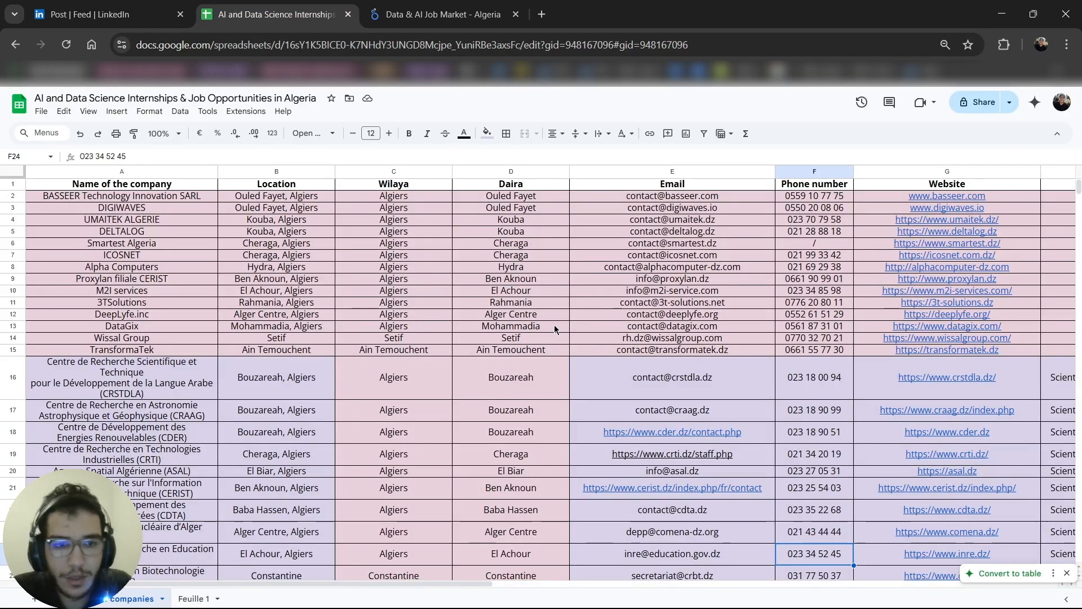
{"action": "scroll", "coordinate": [556, 323], "scroll_direction": "down", "scroll_amount": 10}
{"action": "scroll", "coordinate": [557, 326], "scroll_direction": "down", "scroll_amount": 15}
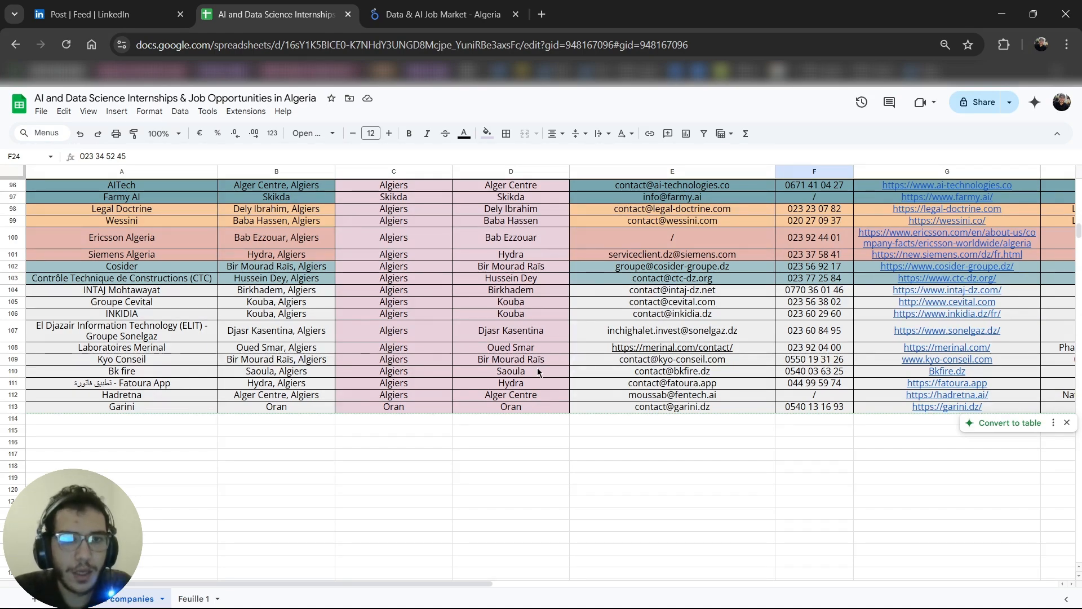
{"action": "scroll", "coordinate": [537, 368], "scroll_direction": "up", "scroll_amount": 12}
{"action": "scroll", "coordinate": [531, 380], "scroll_direction": "up", "scroll_amount": 8}
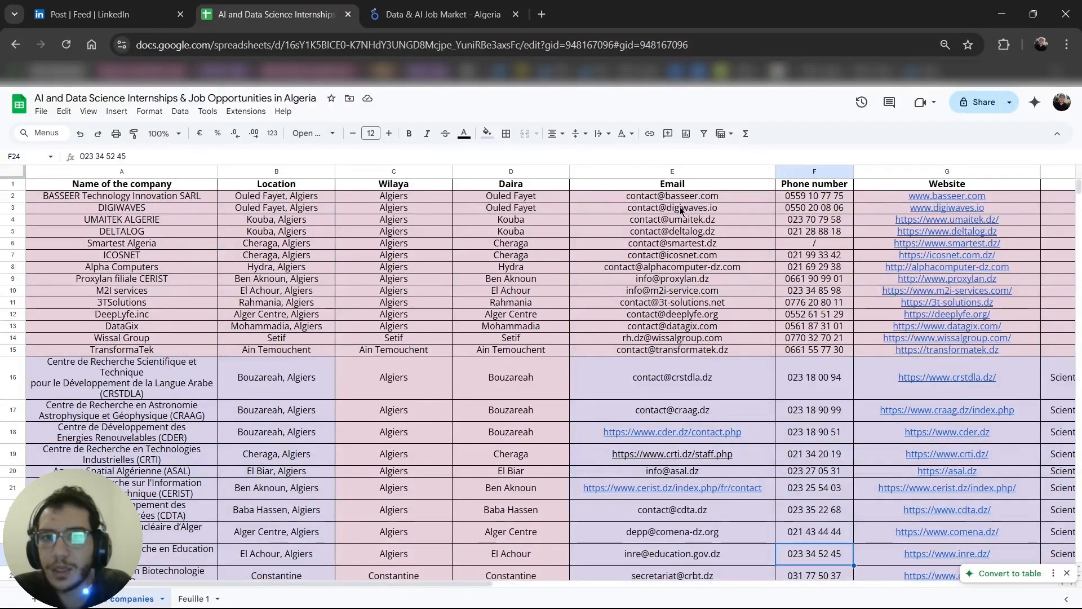
{"action": "scroll", "coordinate": [1015, 287], "scroll_direction": "right", "scroll_amount": 2}
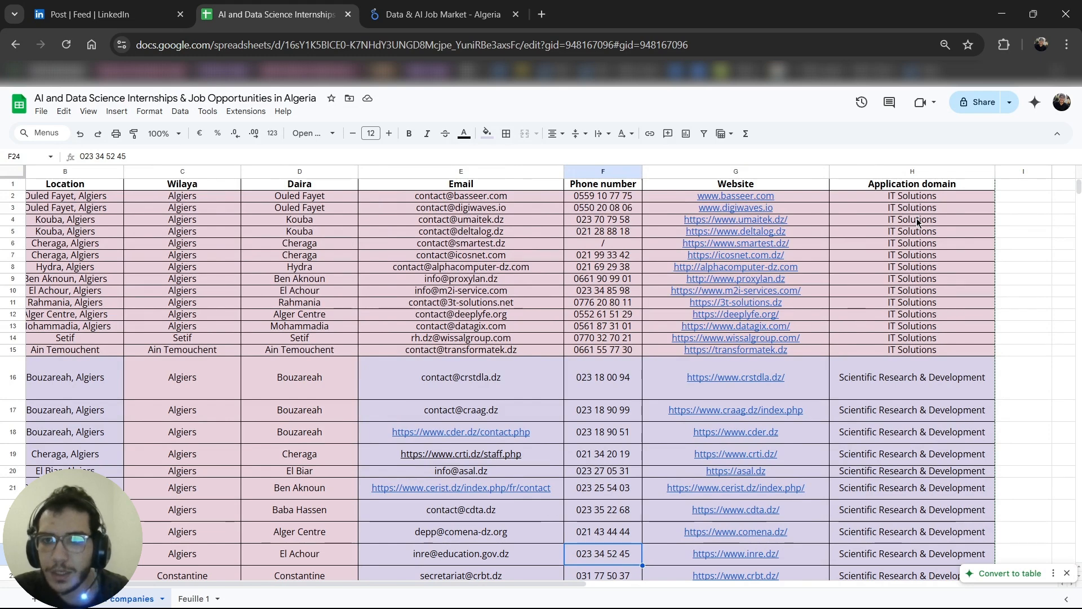
{"action": "scroll", "coordinate": [764, 292], "scroll_direction": "left", "scroll_amount": 2}
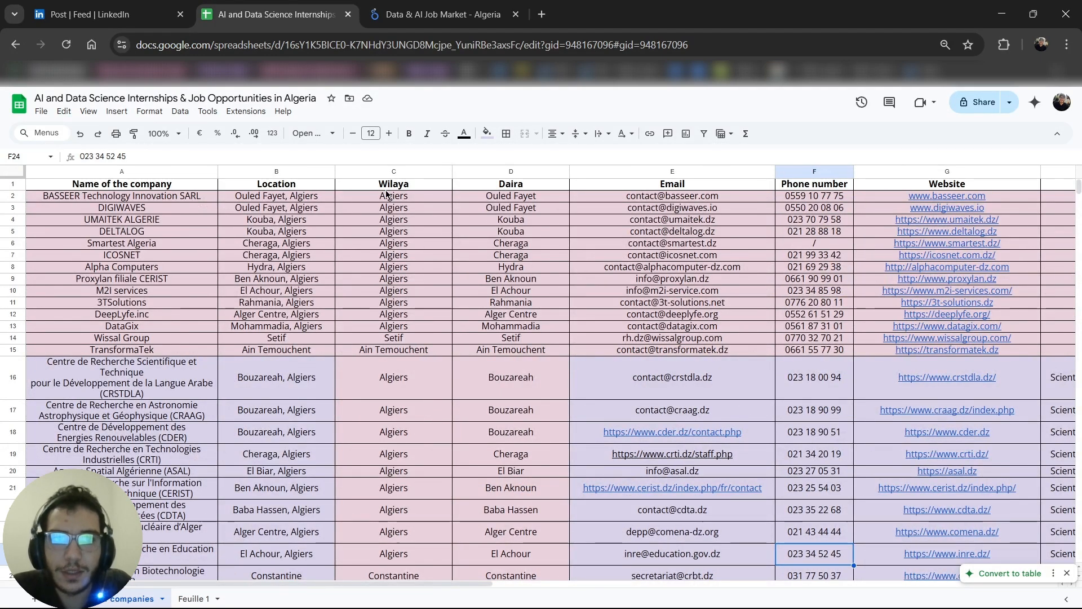
Step: Inspect the Location, Wilaya and Daira cells of the first company row, and check the rows below
{"action": "left_click", "coordinate": [297, 198]}
{"action": "left_click", "coordinate": [414, 199]}
{"action": "left_click", "coordinate": [468, 197]}
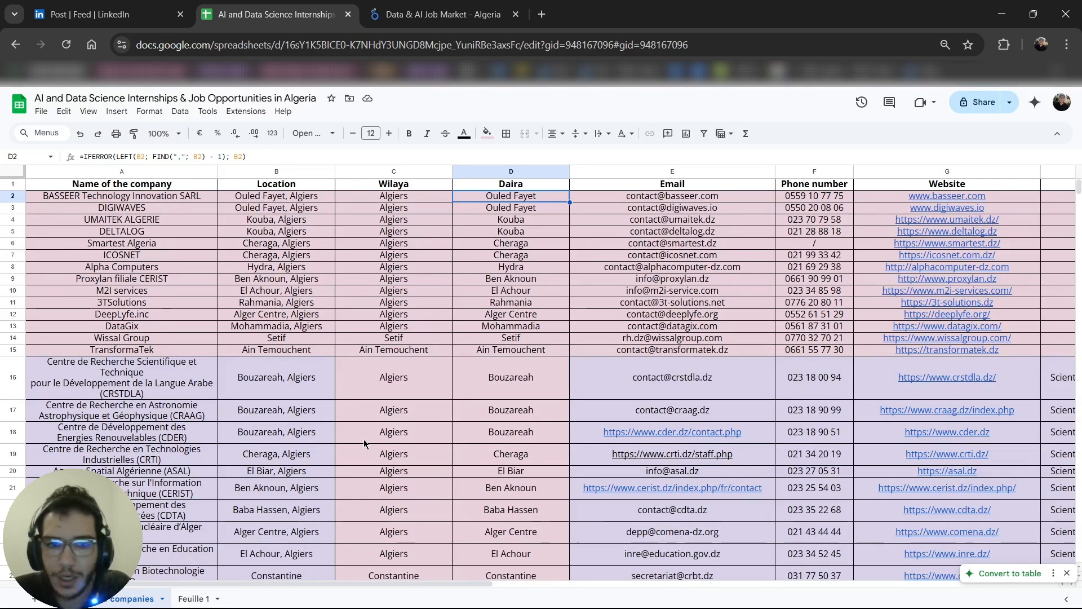
{"action": "scroll", "coordinate": [395, 428], "scroll_direction": "down", "scroll_amount": 3}
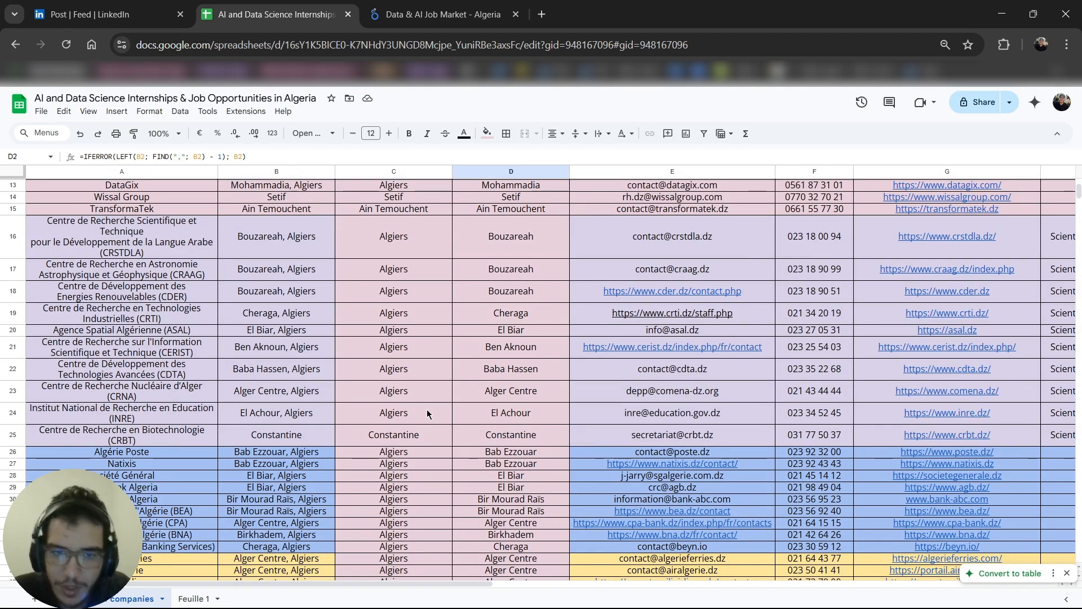
{"action": "scroll", "coordinate": [434, 411], "scroll_direction": "up", "scroll_amount": 3}
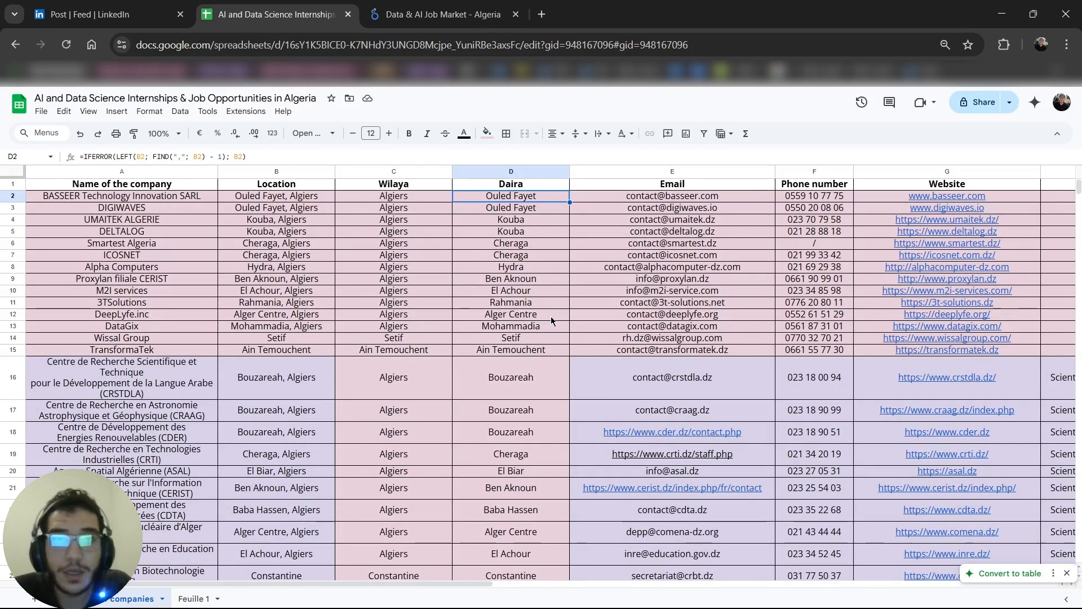
Step: Switch to the Looker Studio report and review the Google Sheets connector options for the List of companies worksheet without adding it
{"action": "left_click", "coordinate": [441, 16]}
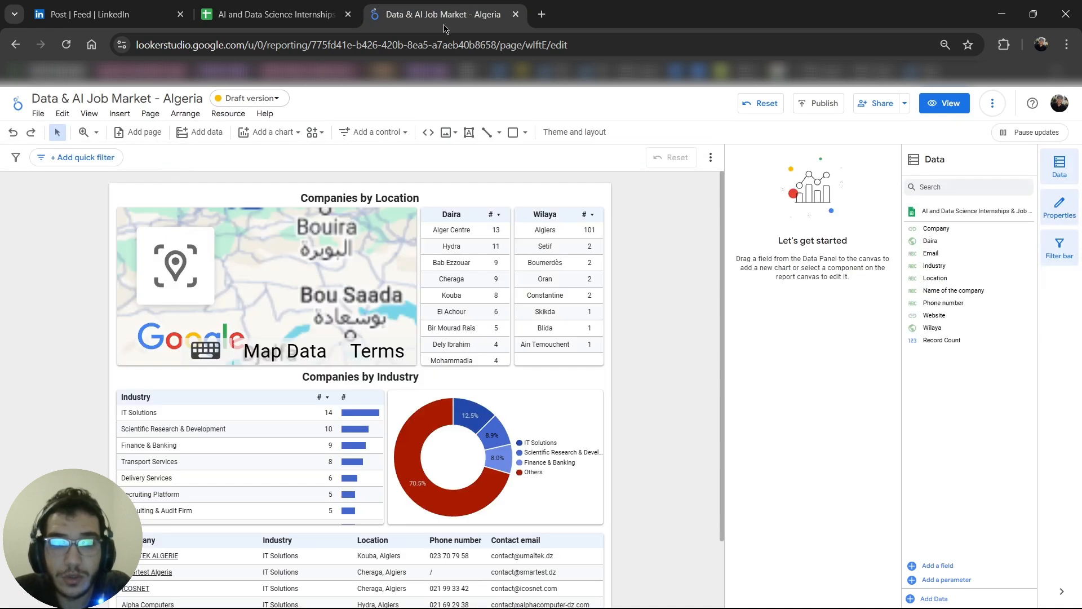
{"action": "left_click", "coordinate": [229, 113]}
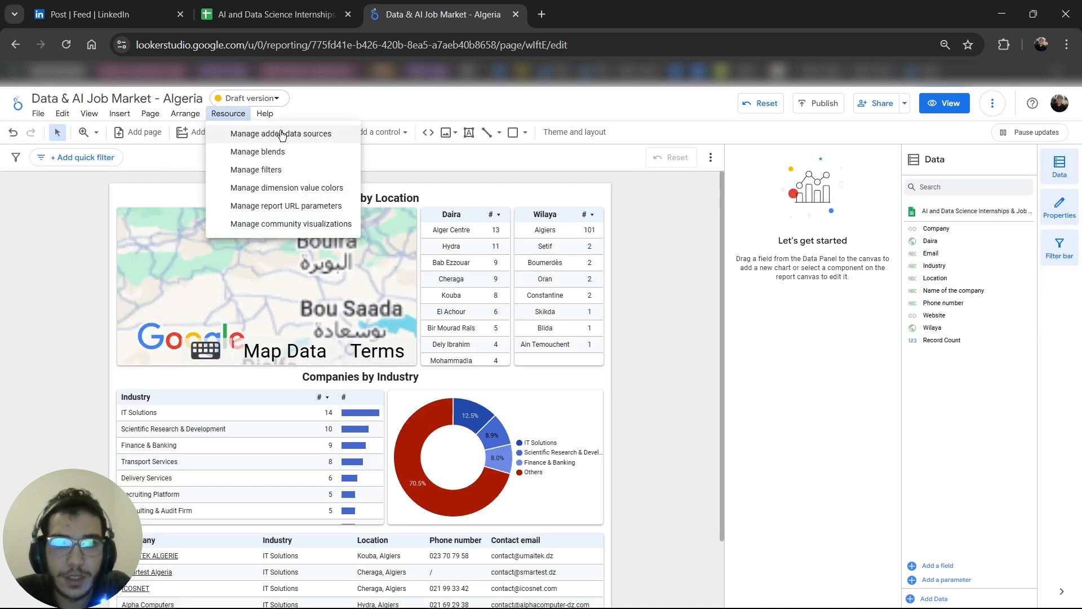
{"action": "left_click", "coordinate": [282, 134]}
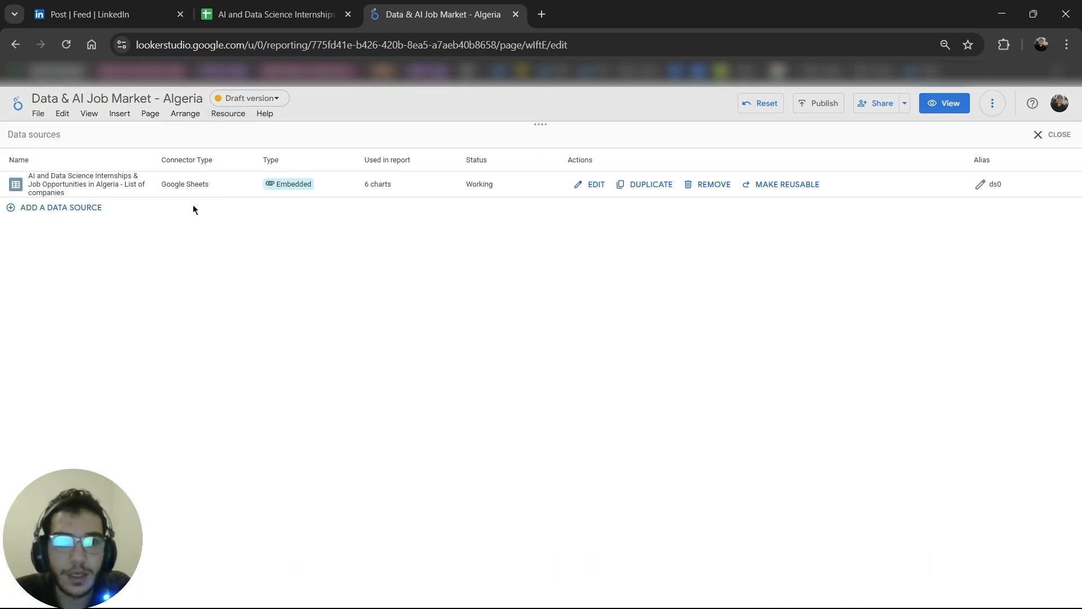
{"action": "left_click", "coordinate": [76, 217]}
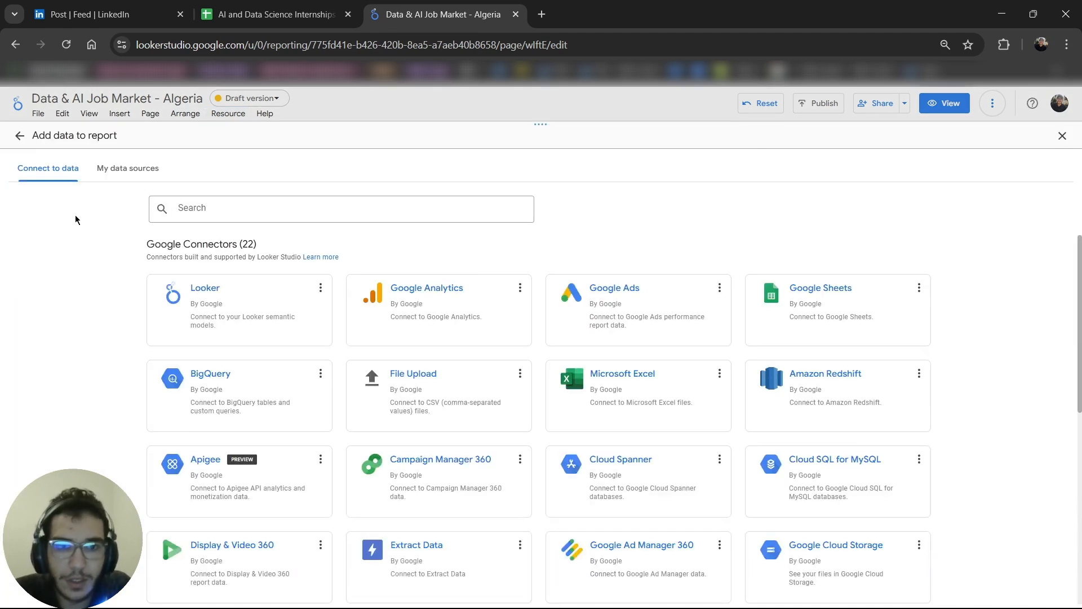
{"action": "left_click", "coordinate": [807, 322]}
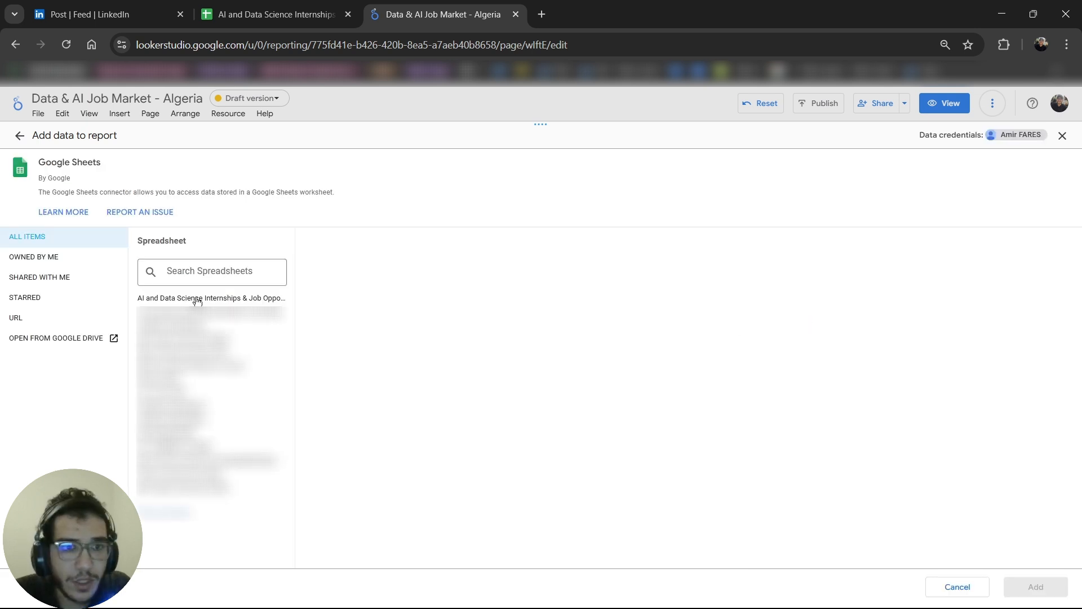
{"action": "left_click", "coordinate": [69, 264]}
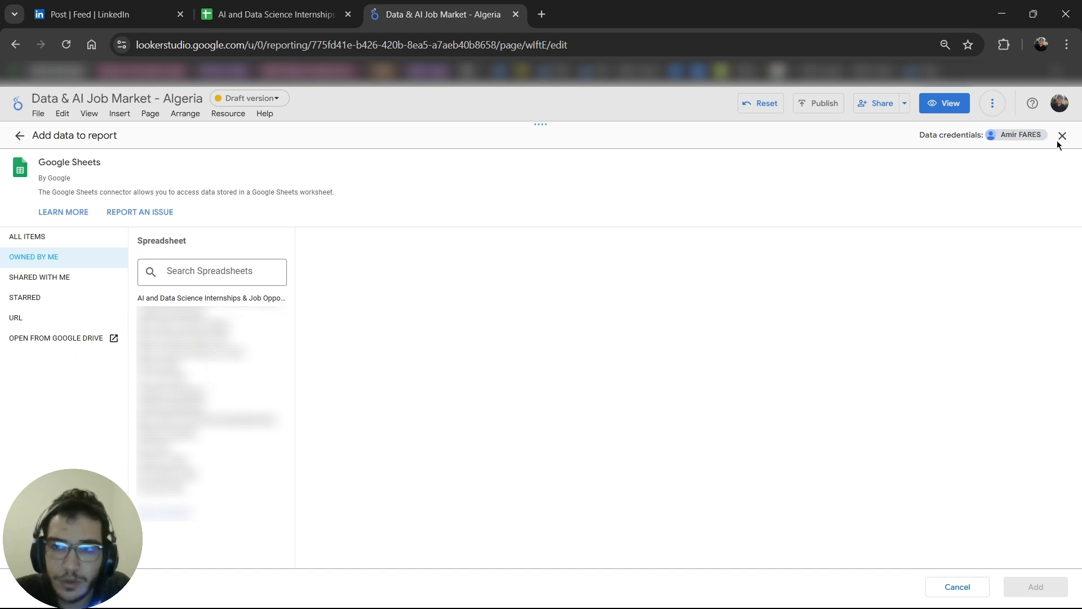
{"action": "left_click", "coordinate": [225, 299]}
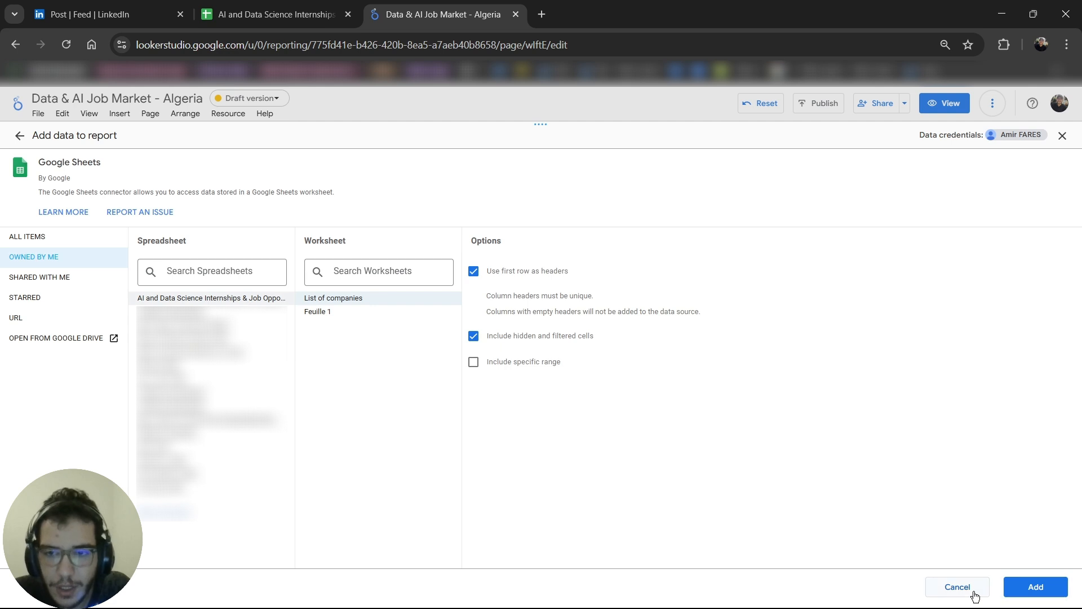
{"action": "left_click", "coordinate": [1062, 136]}
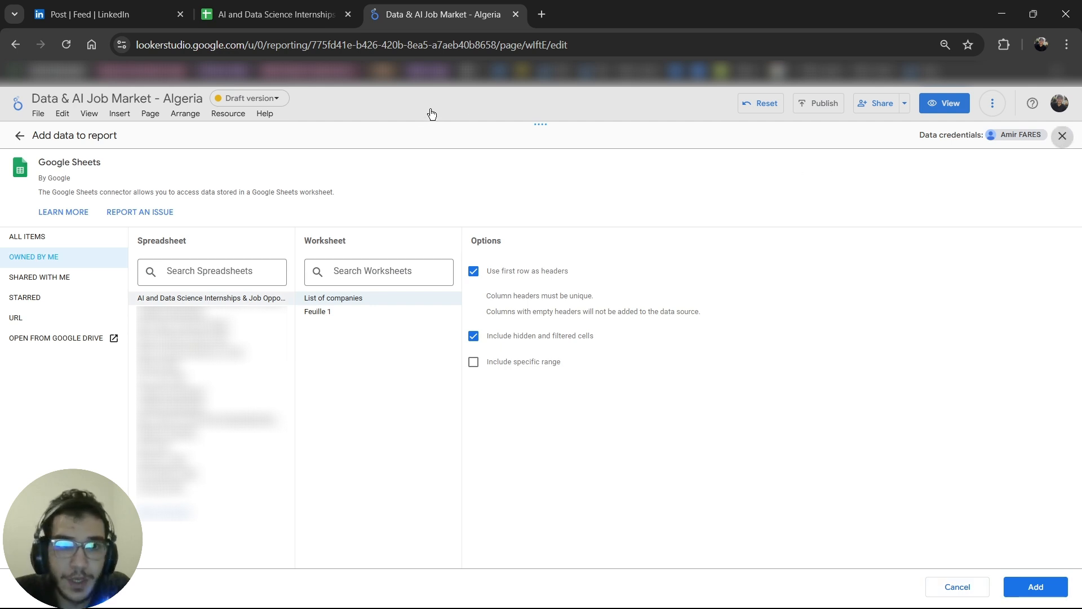
Step: Examine the fields of the report's existing data source, including the formula of the calculated Company field, and return to the report
{"action": "left_click", "coordinate": [229, 114]}
{"action": "left_click", "coordinate": [244, 134]}
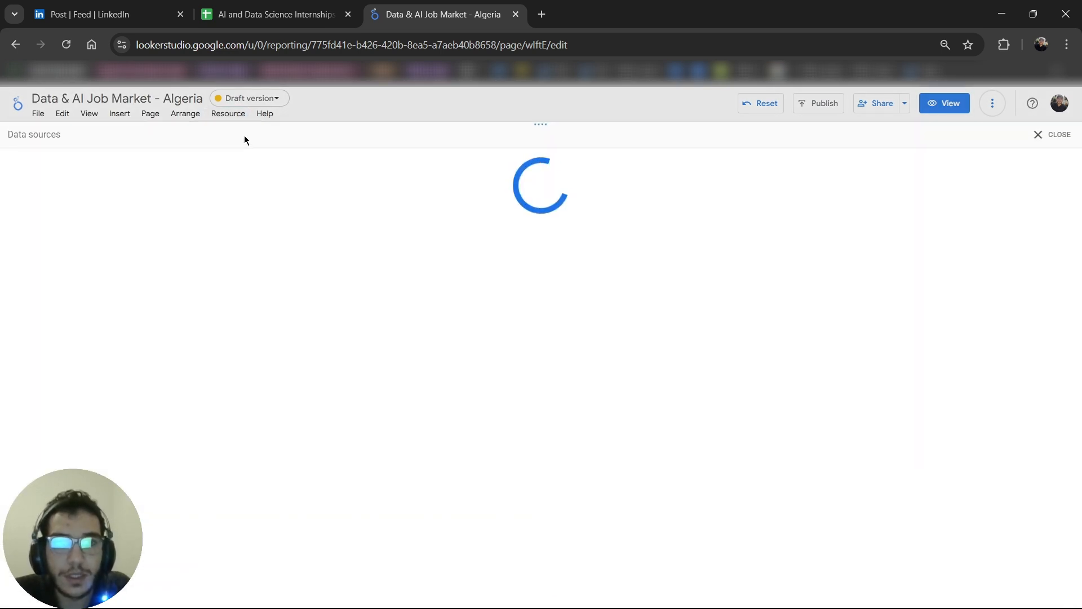
{"action": "left_click", "coordinate": [579, 189]}
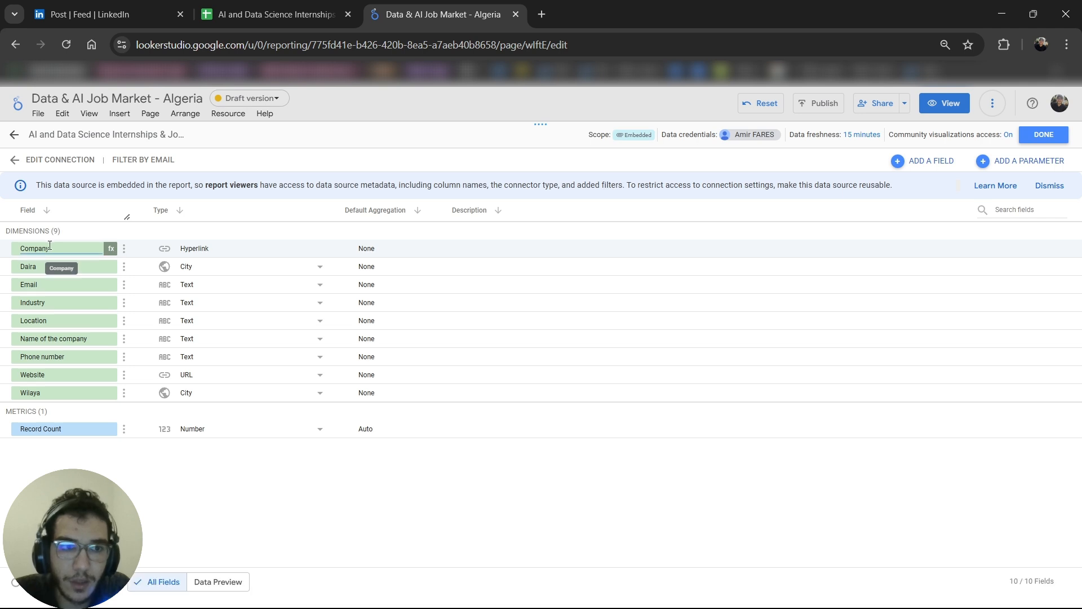
{"action": "left_click", "coordinate": [110, 249]}
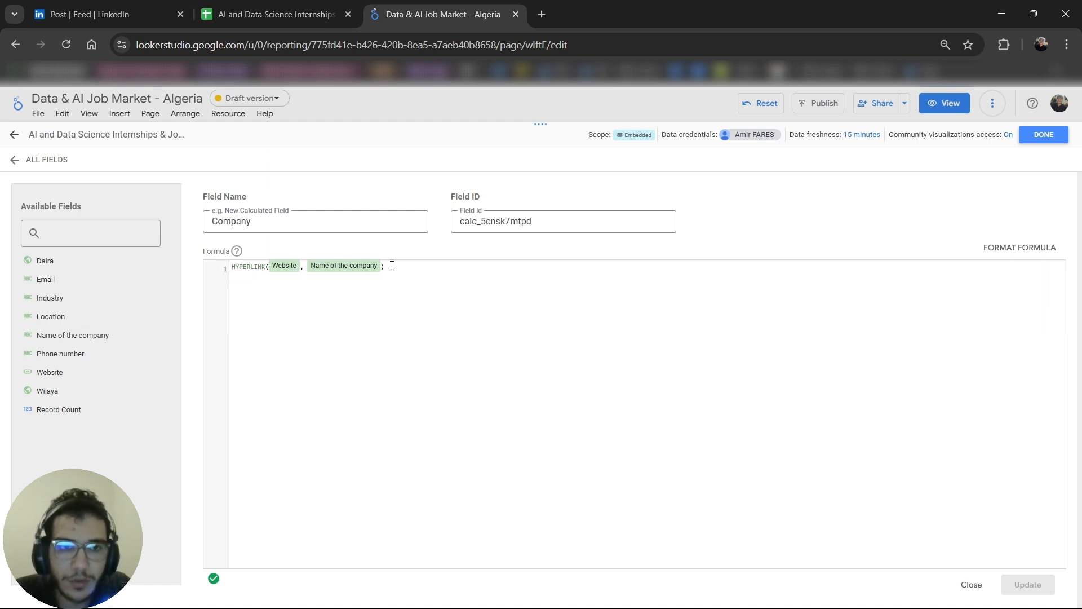
{"action": "left_click", "coordinate": [45, 159]}
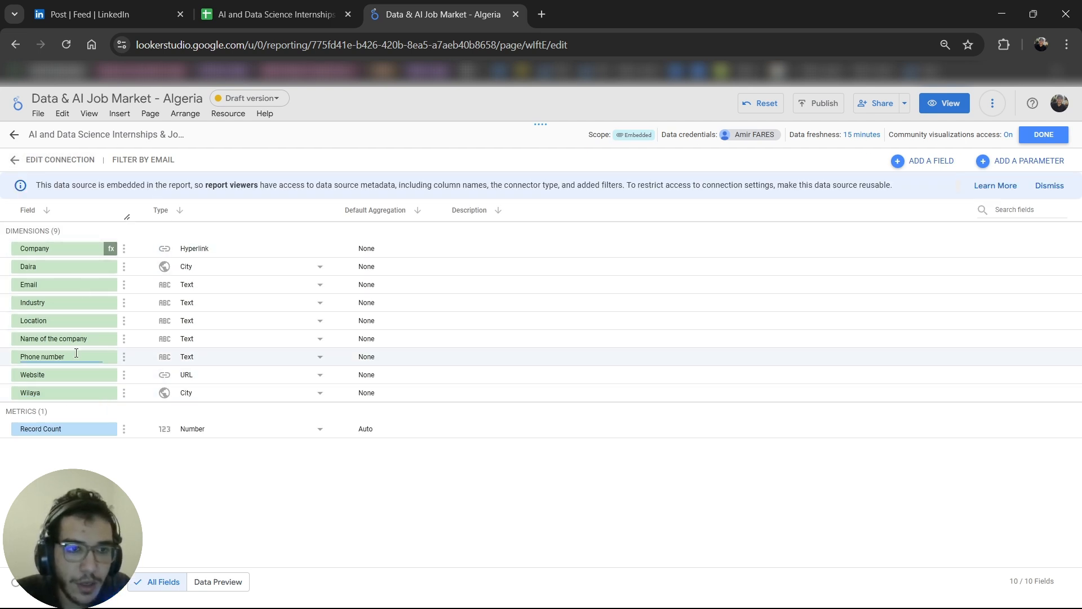
{"action": "left_click", "coordinate": [58, 305]}
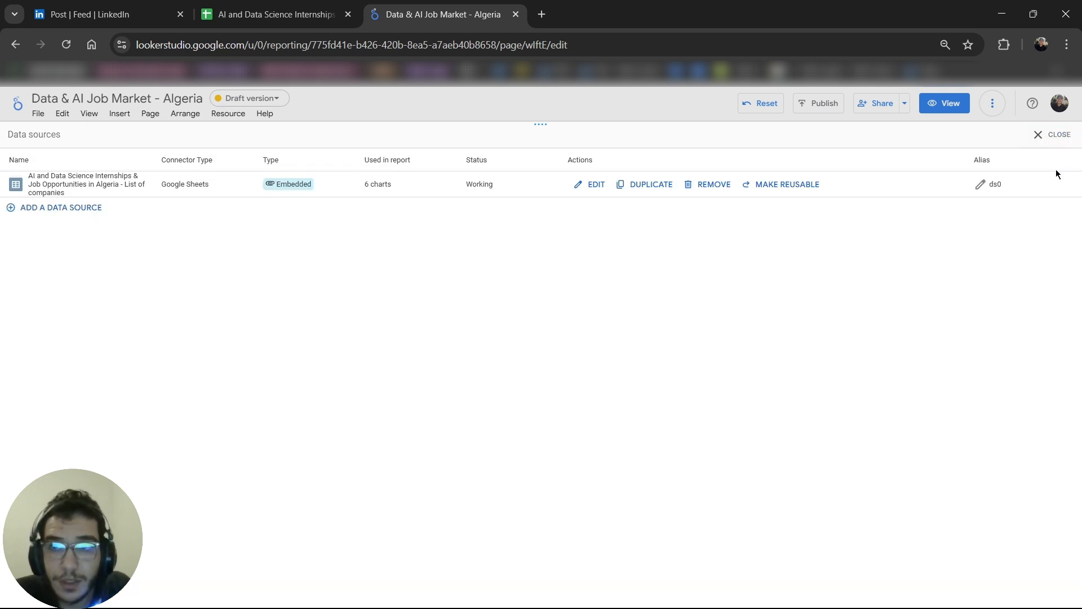
{"action": "left_click", "coordinate": [1068, 137]}
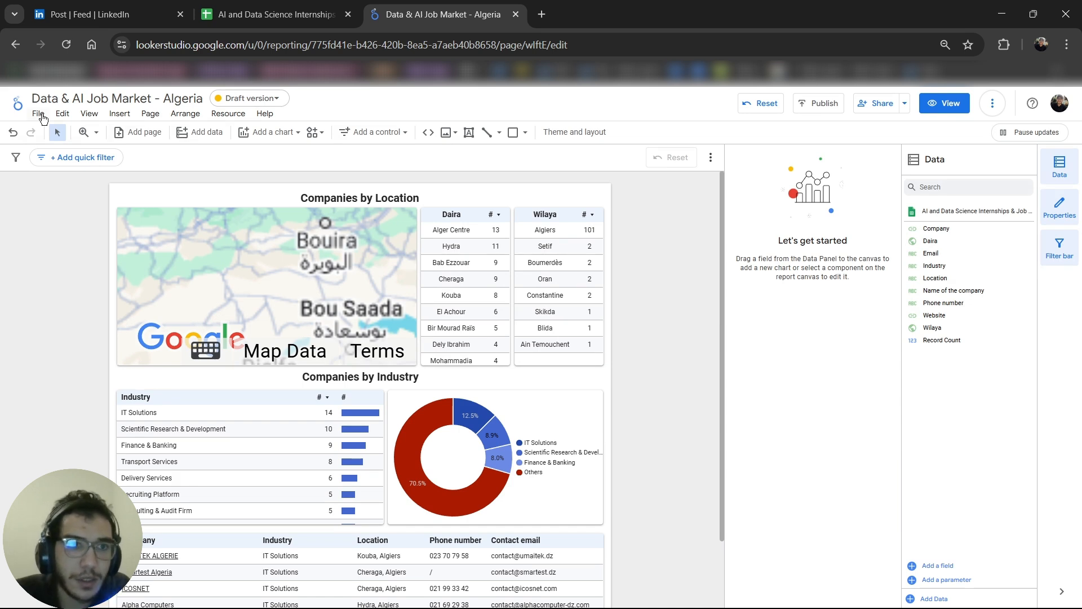
Step: Open the report's theme and layout settings and browse the available themes
{"action": "left_click", "coordinate": [42, 117]}
{"action": "left_click", "coordinate": [84, 150]}
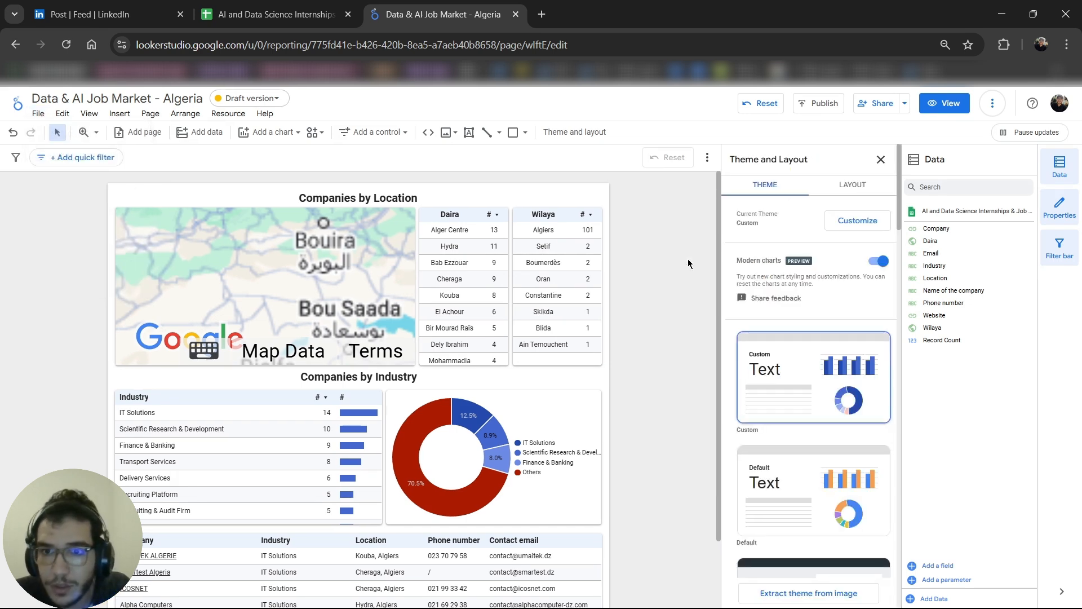
{"action": "scroll", "coordinate": [838, 327], "scroll_direction": "down", "scroll_amount": 3}
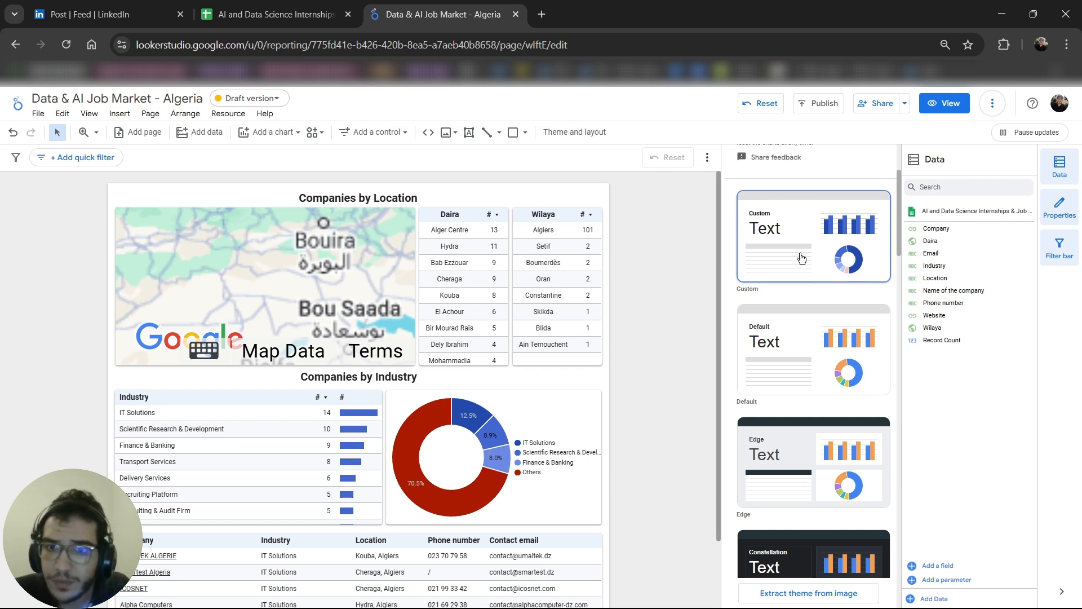
{"action": "scroll", "coordinate": [798, 312], "scroll_direction": "up", "scroll_amount": 2}
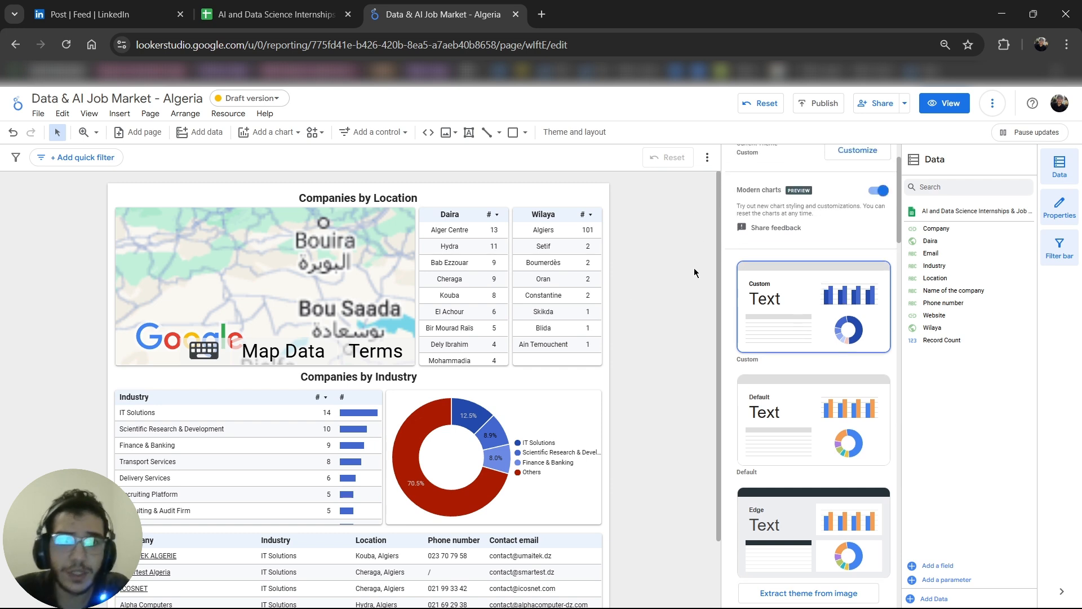
Step: Return to the companies spreadsheet and check the Application domain column, selecting cells H1:H3
{"action": "left_click", "coordinate": [244, 16]}
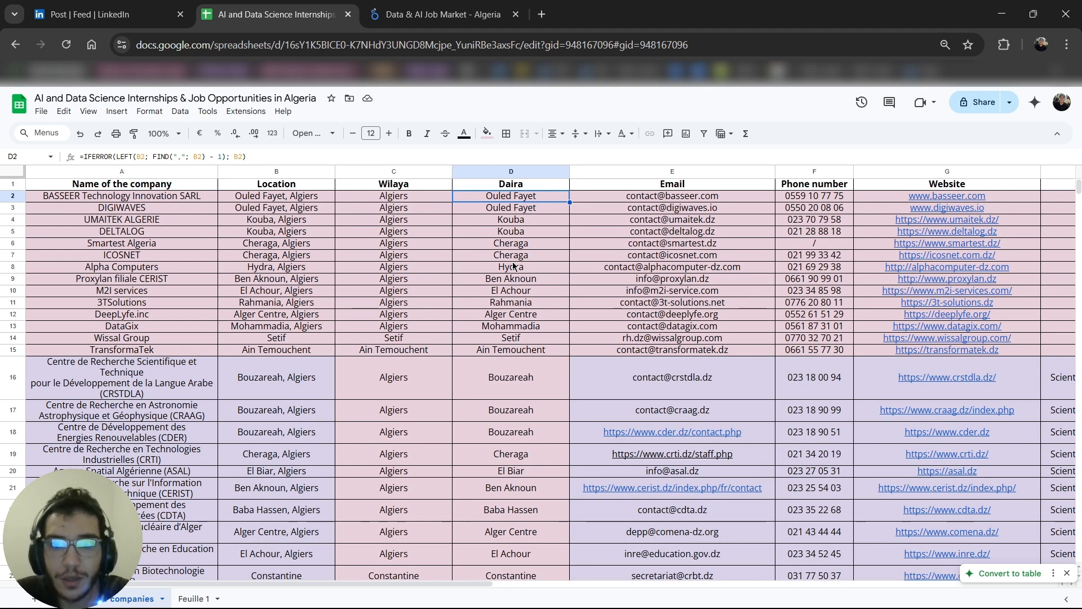
{"action": "scroll", "coordinate": [513, 262], "scroll_direction": "right", "scroll_amount": 5}
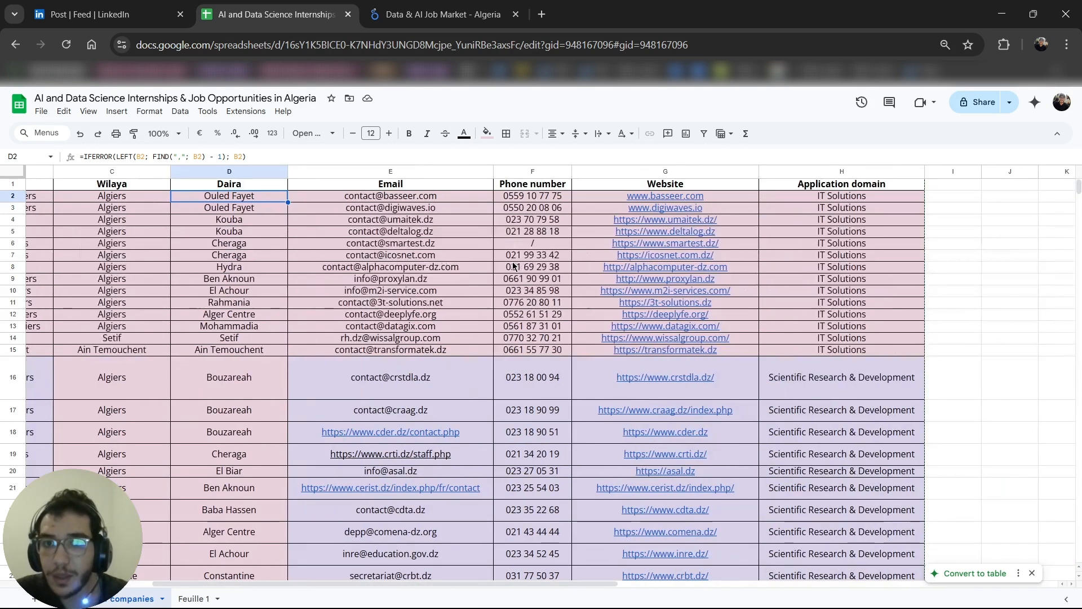
{"action": "scroll", "coordinate": [512, 262], "scroll_direction": "left", "scroll_amount": 3}
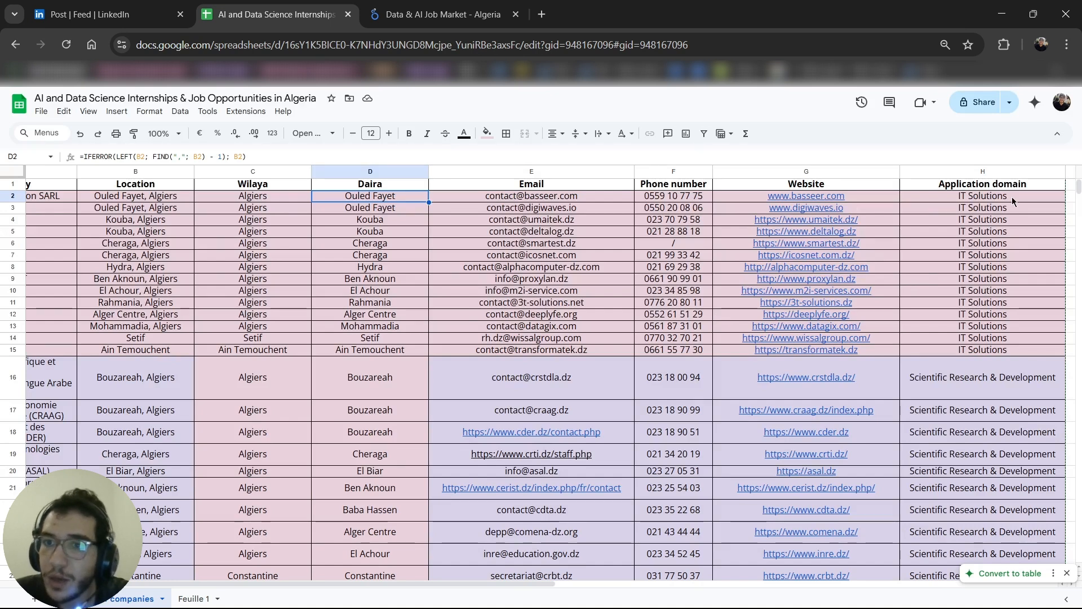
{"action": "left_click_drag", "start_coordinate": [1010, 191], "coordinate": [1010, 208]}
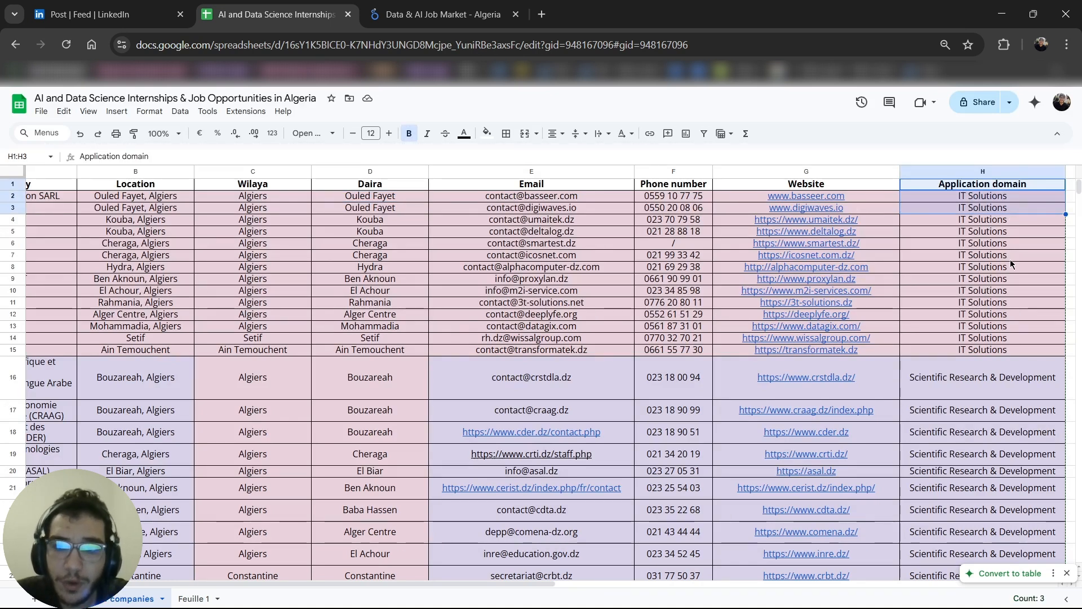
Step: Switch back to the Looker Studio report and examine the data setup of the Companies by Location map
{"action": "key", "text": "ctrl+Tab"}
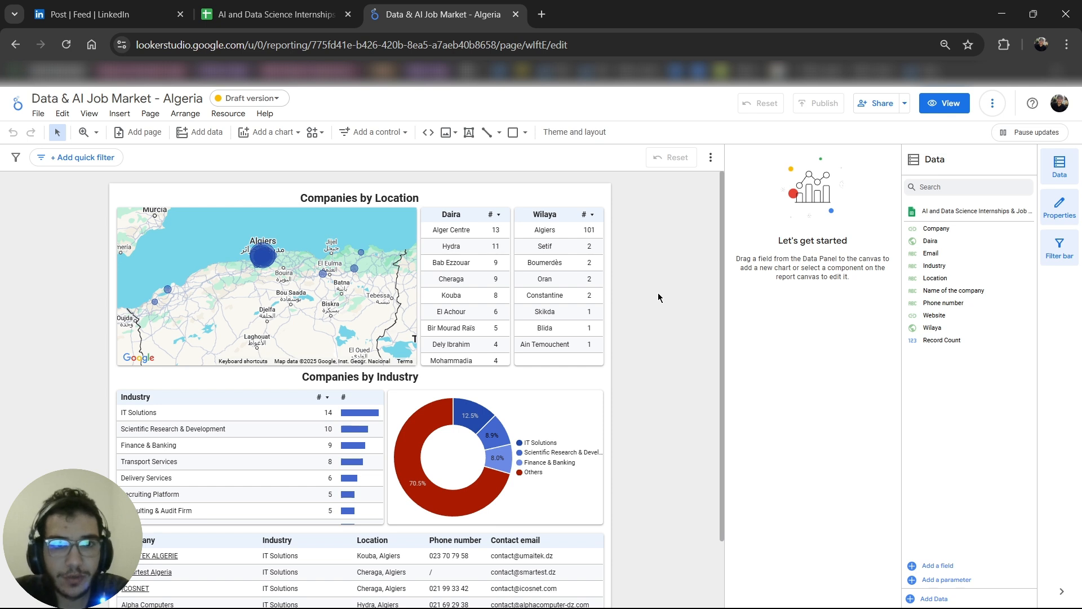
{"action": "left_click", "coordinate": [347, 218]}
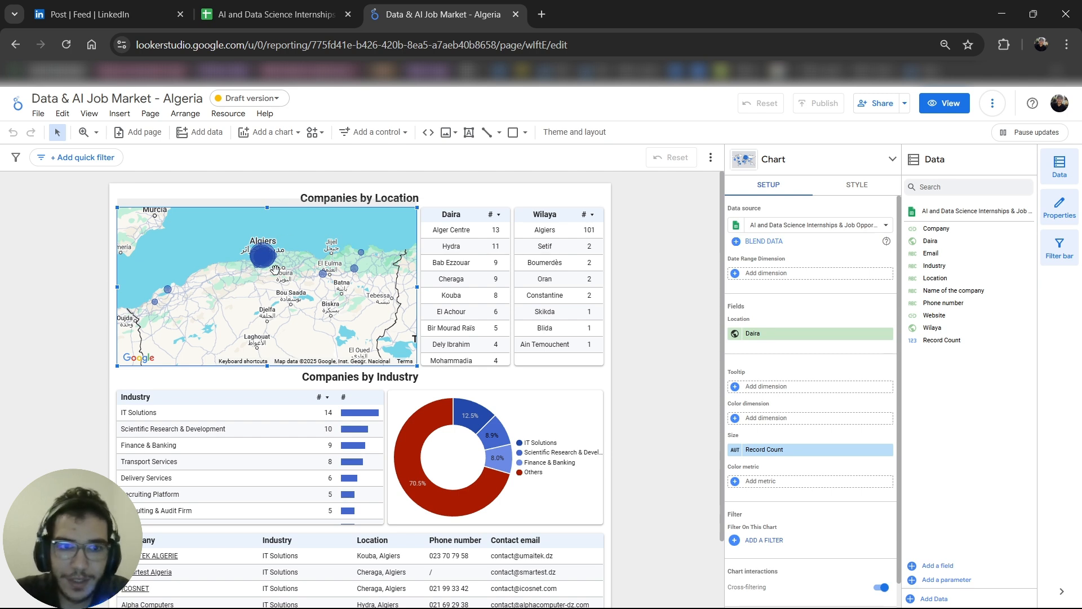
{"action": "mouse_move", "coordinate": [272, 255]}
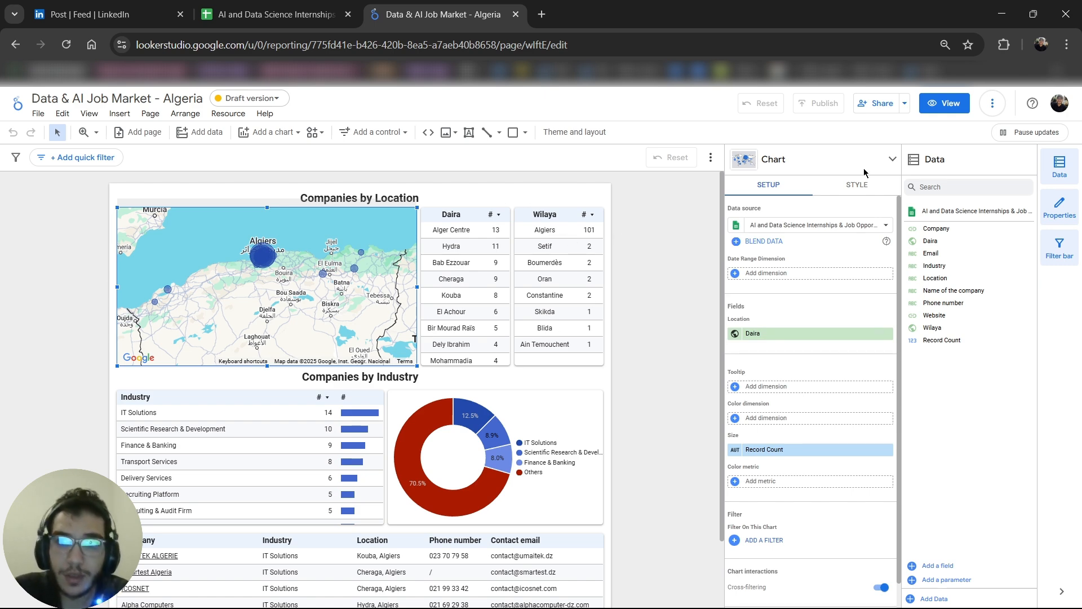
Step: Show the report in view mode and filter its charts by the Algiers wilaya
{"action": "left_click", "coordinate": [945, 104]}
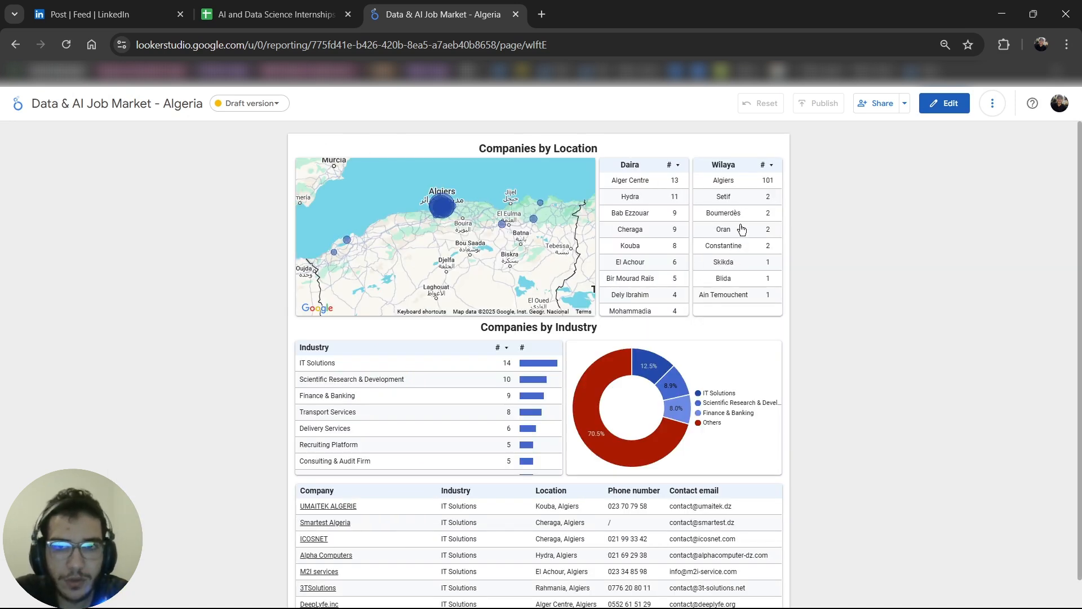
{"action": "left_click", "coordinate": [727, 181]}
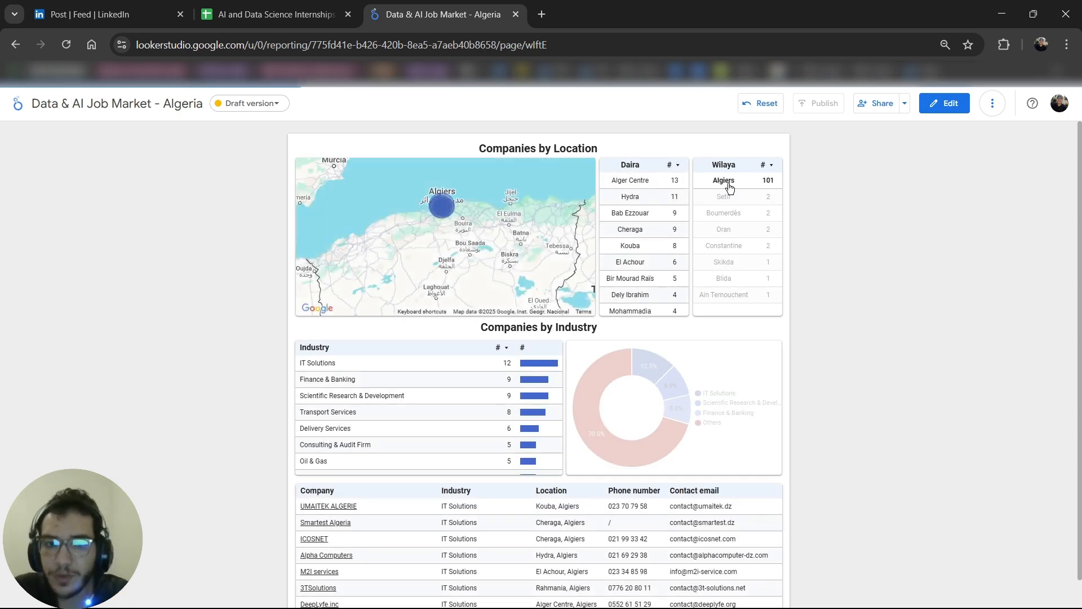
{"action": "scroll", "coordinate": [775, 481], "scroll_direction": "down", "scroll_amount": 1}
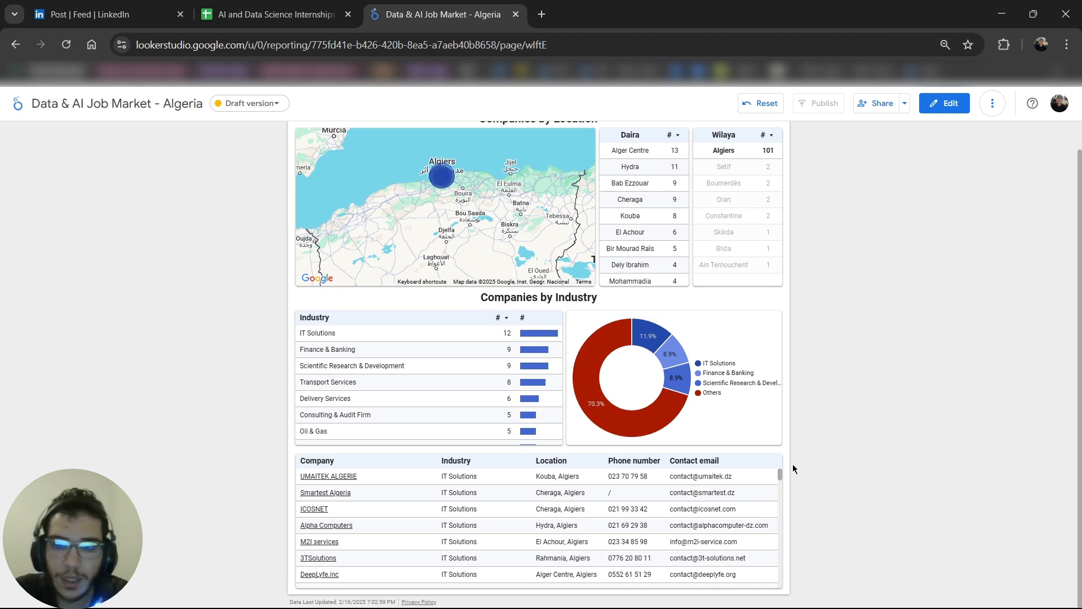
Step: Clear the Algiers wilaya filter, filter the report by the Hydra daira, and check the updated charts and company table
{"action": "scroll", "coordinate": [862, 330], "scroll_direction": "up", "scroll_amount": 1}
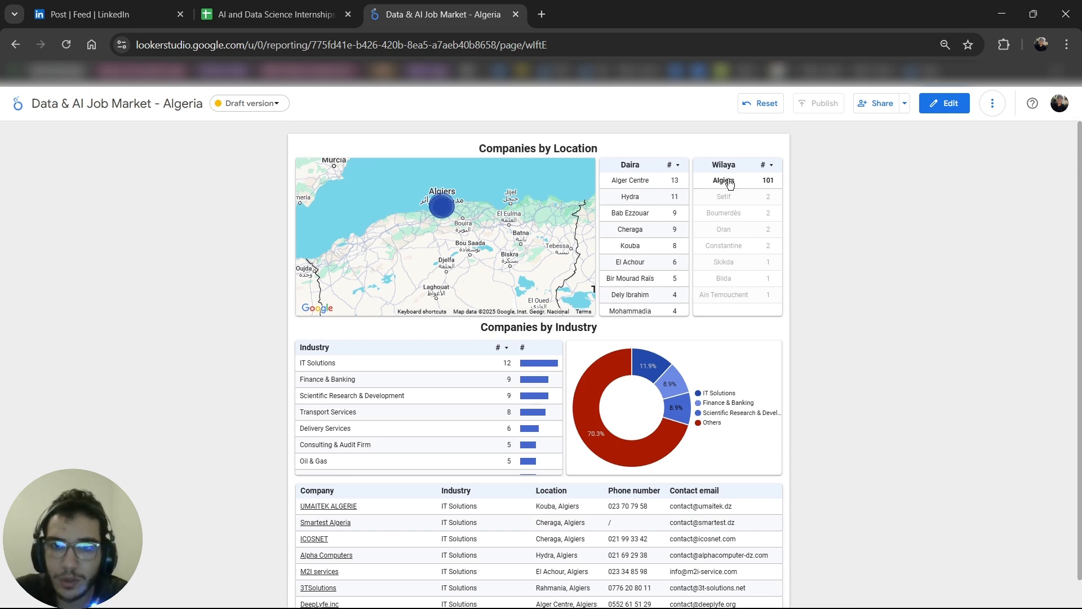
{"action": "left_click", "coordinate": [728, 182]}
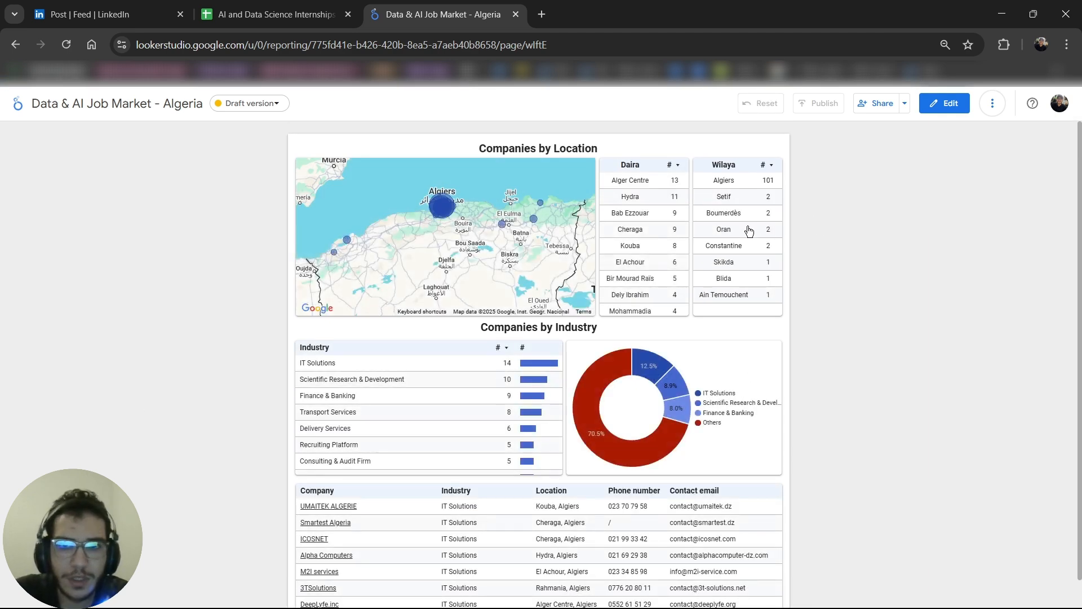
{"action": "left_click", "coordinate": [634, 197]}
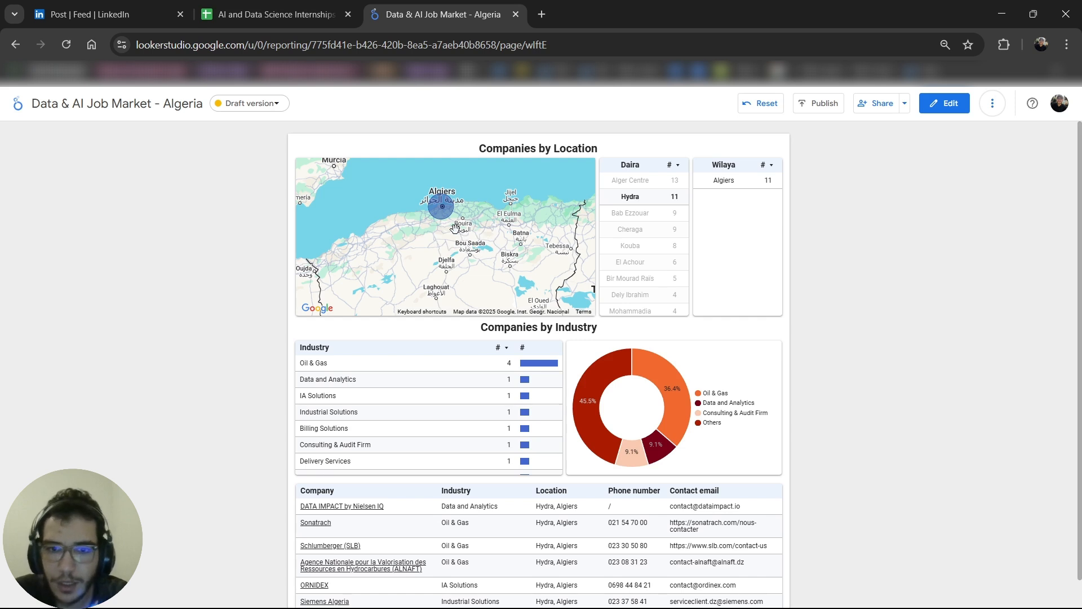
{"action": "scroll", "coordinate": [488, 364], "scroll_direction": "down", "scroll_amount": 1}
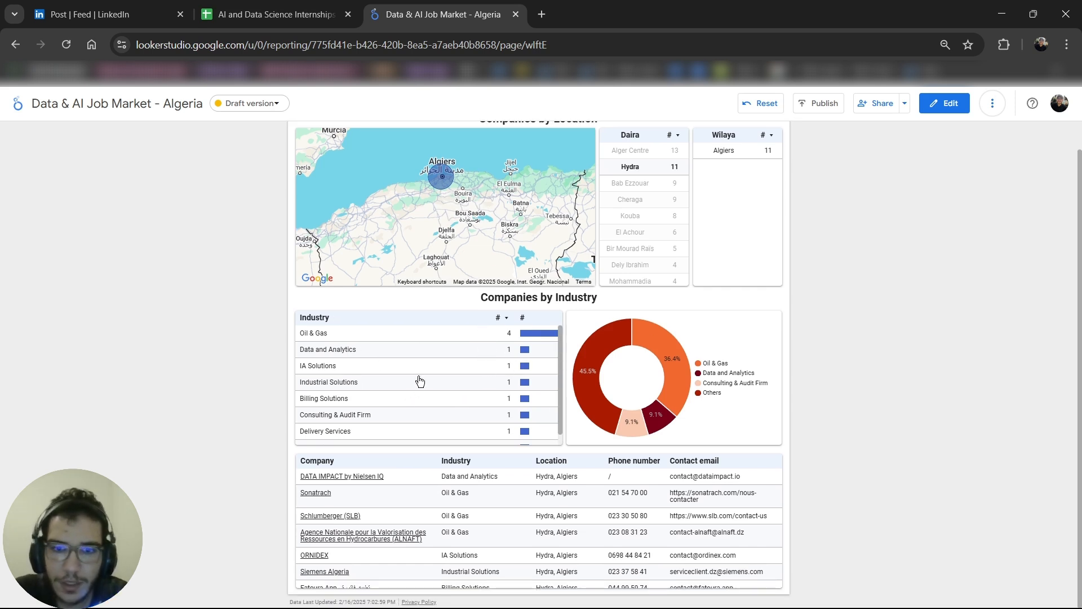
{"action": "scroll", "coordinate": [993, 358], "scroll_direction": "up", "scroll_amount": 1}
Step: Return the report to edit mode and examine the Companies by Industry table, the donut chart and the company contact table
{"action": "left_click", "coordinate": [943, 108]}
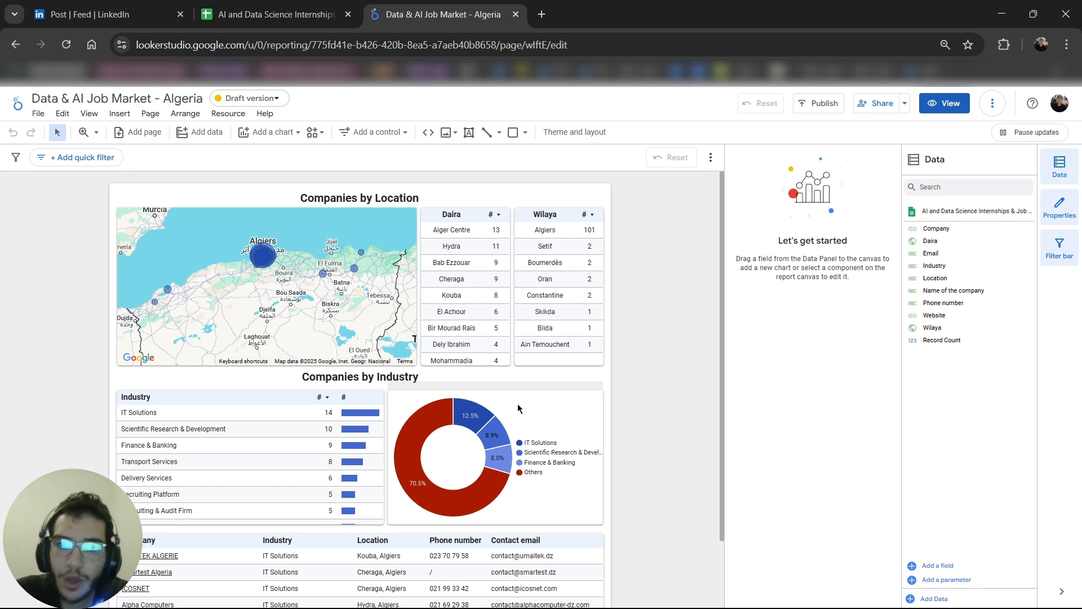
{"action": "mouse_move", "coordinate": [495, 493]}
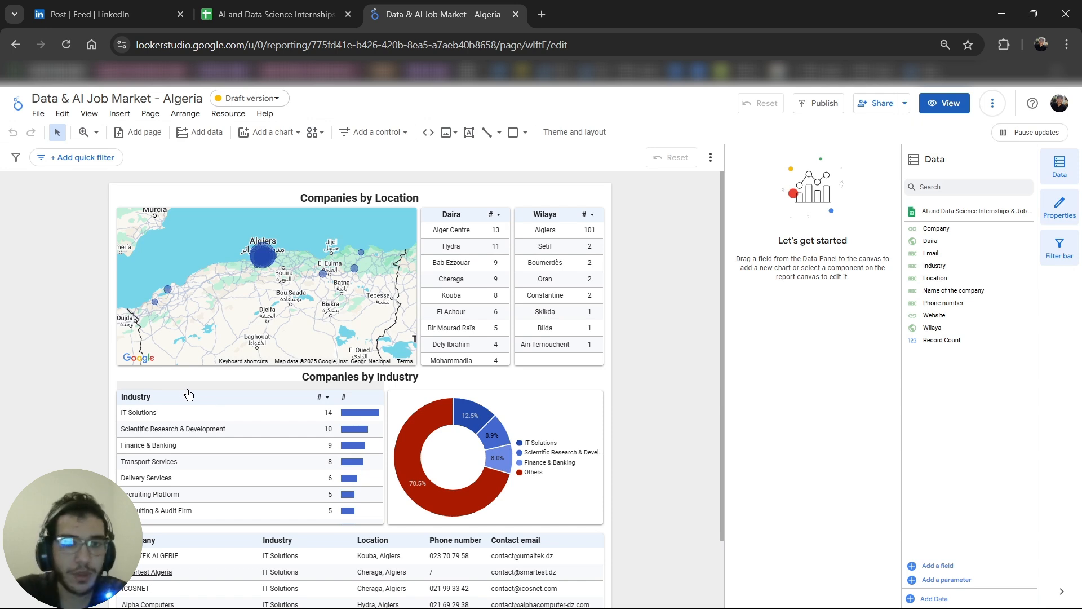
{"action": "mouse_move", "coordinate": [347, 463]}
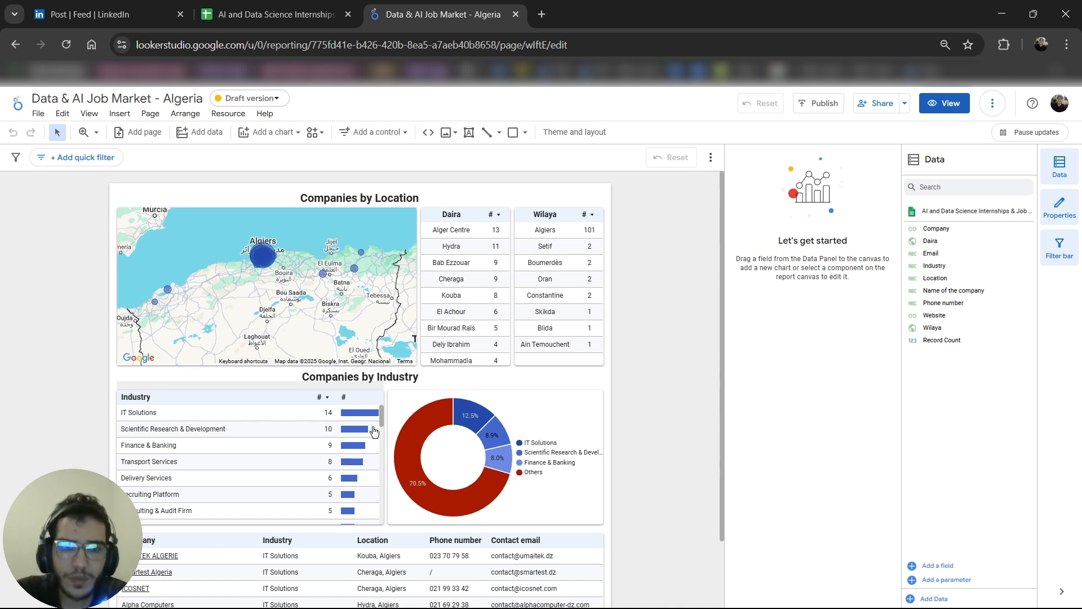
{"action": "mouse_move", "coordinate": [355, 429]}
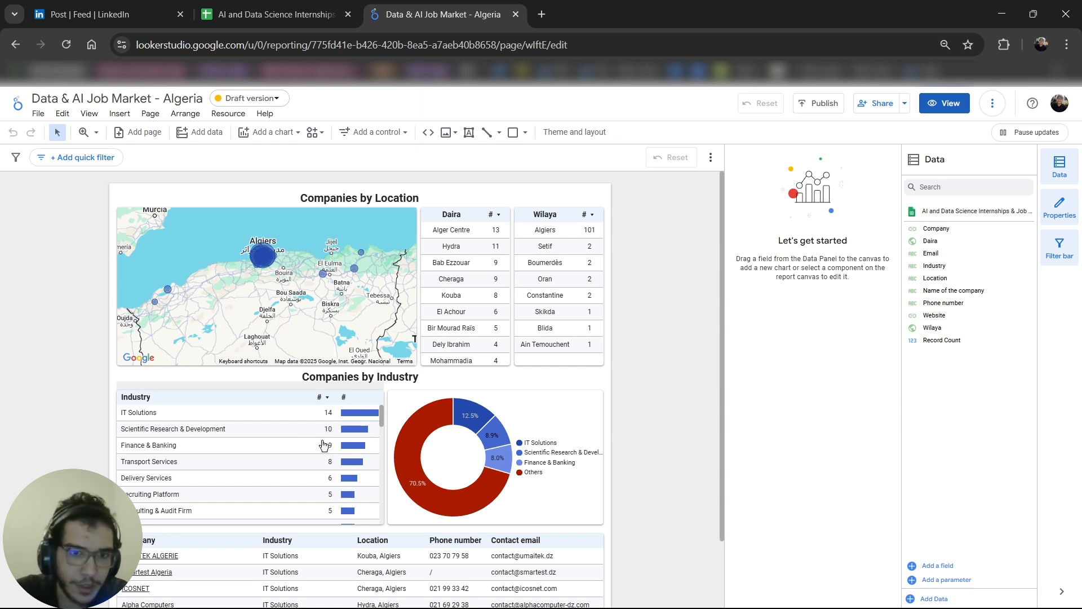
{"action": "scroll", "coordinate": [324, 447], "scroll_direction": "down", "scroll_amount": 8}
{"action": "scroll", "coordinate": [327, 470], "scroll_direction": "up", "scroll_amount": 10}
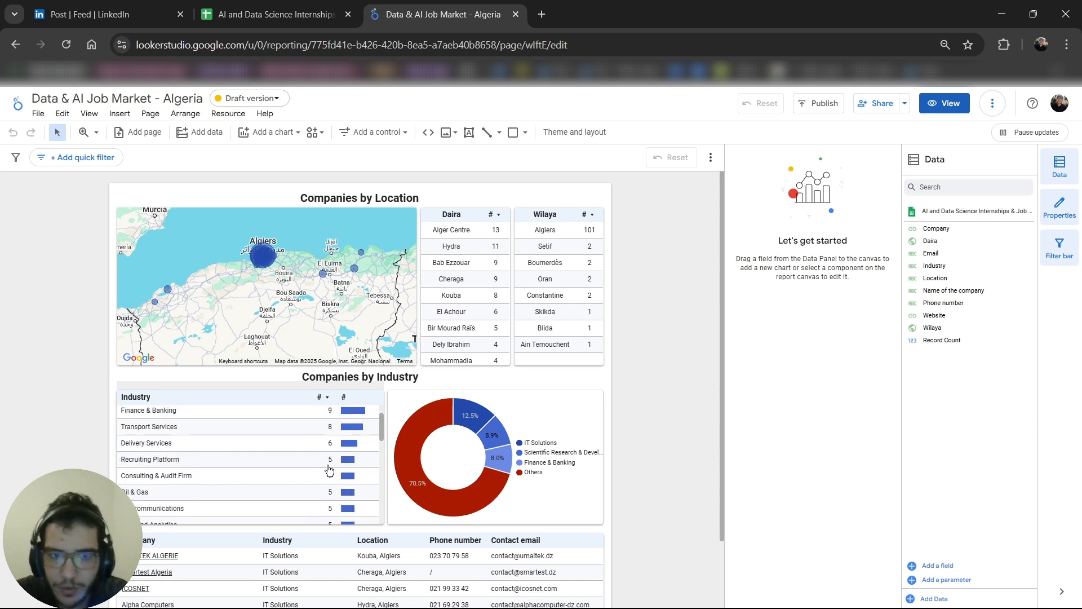
{"action": "scroll", "coordinate": [319, 432], "scroll_direction": "down", "scroll_amount": 5}
{"action": "scroll", "coordinate": [320, 432], "scroll_direction": "up", "scroll_amount": 5}
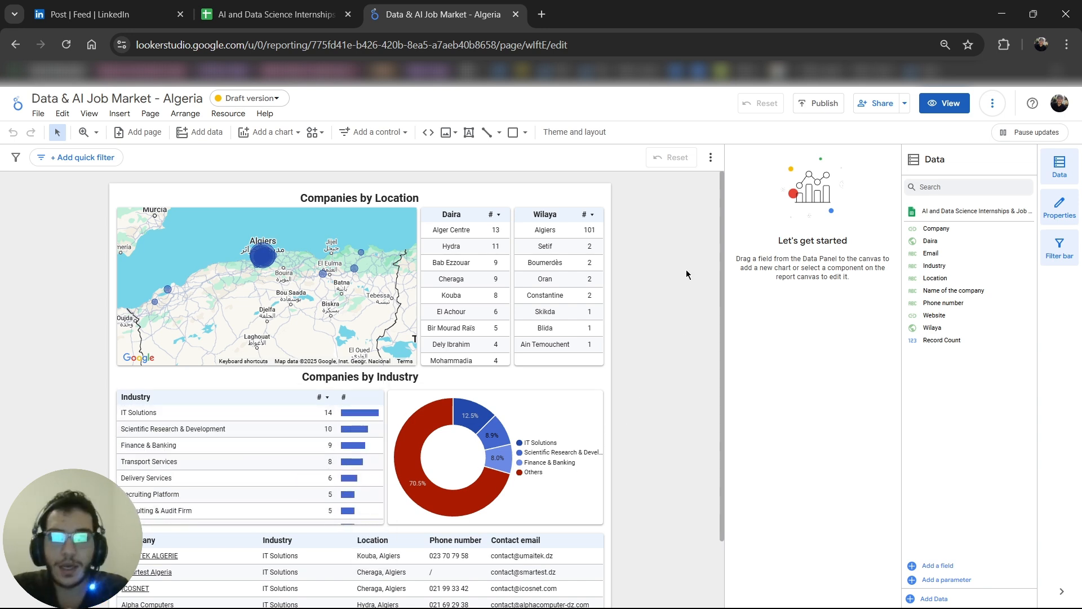
{"action": "scroll", "coordinate": [697, 282], "scroll_direction": "down", "scroll_amount": 2}
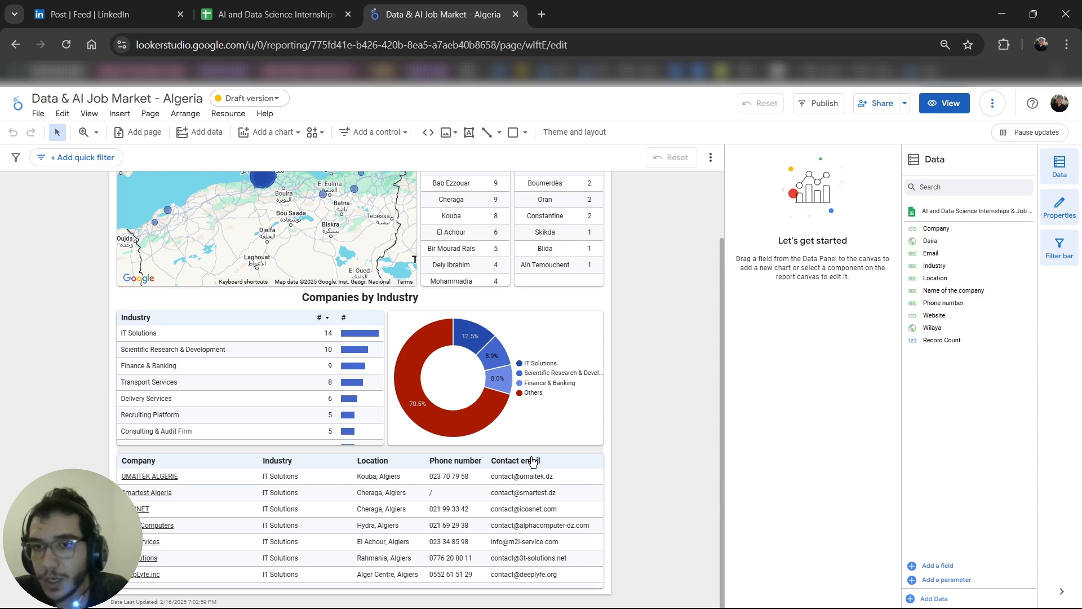
Step: Show the report in view mode and test the company table's website links, opening the ICOSNET site and closing it again
{"action": "left_click", "coordinate": [944, 103]}
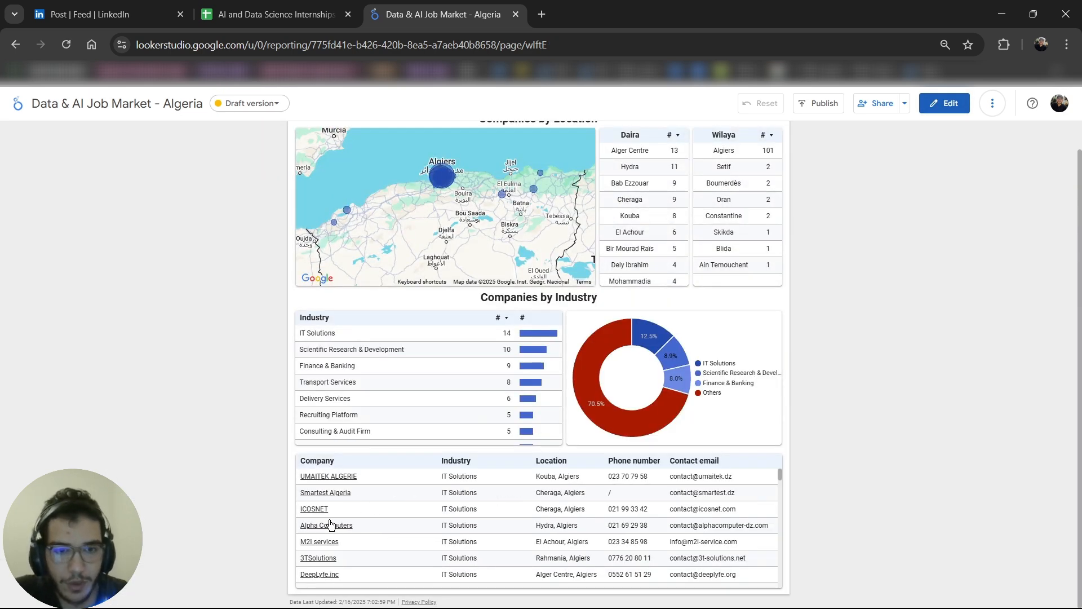
{"action": "left_click", "coordinate": [336, 498]}
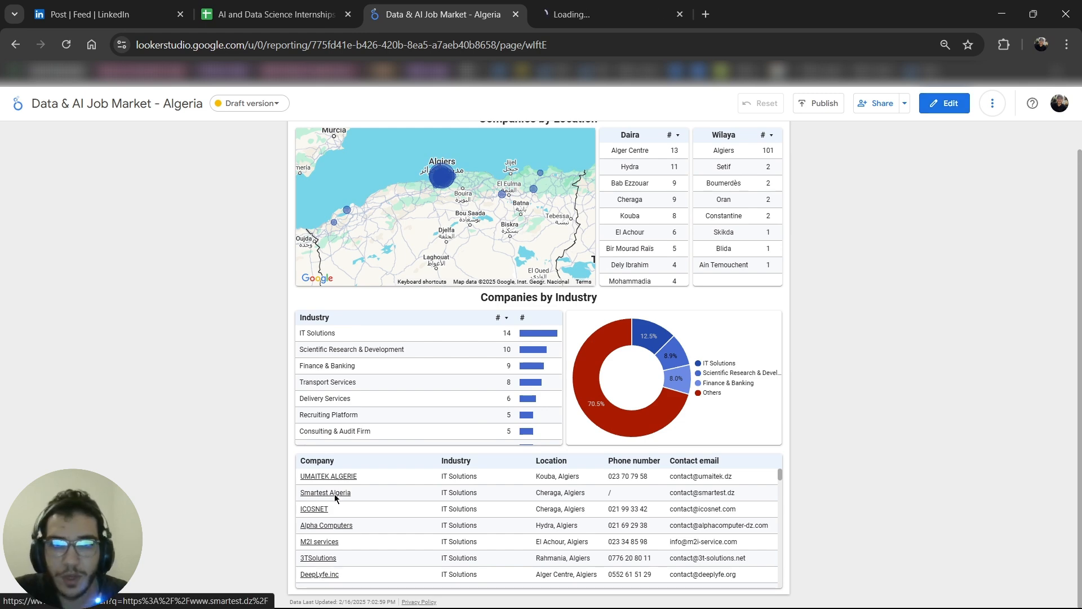
{"action": "left_click", "coordinate": [606, 14]}
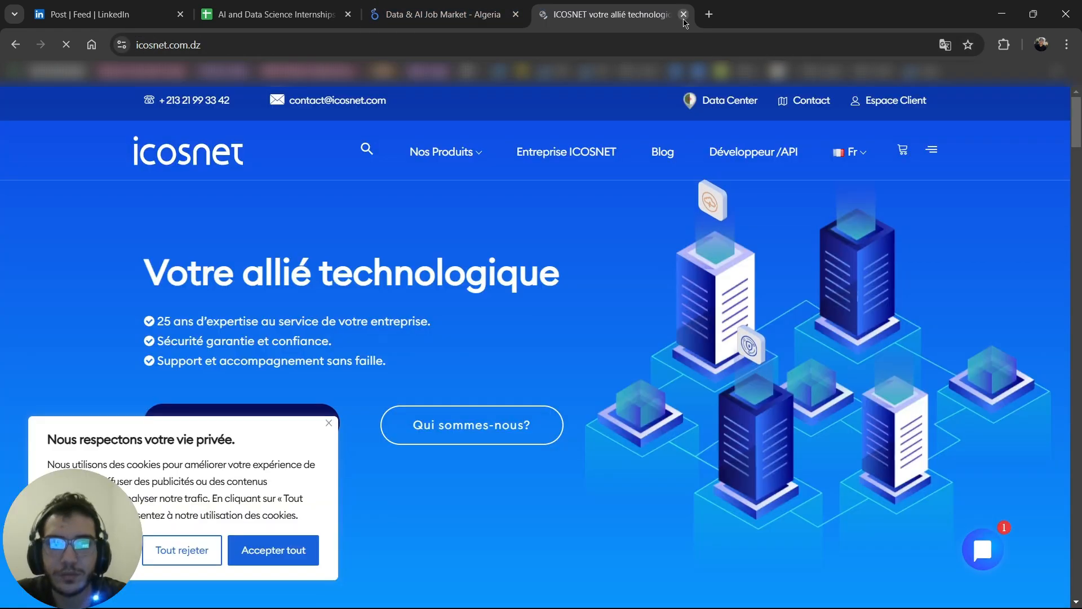
{"action": "key", "text": "ctrl+w"}
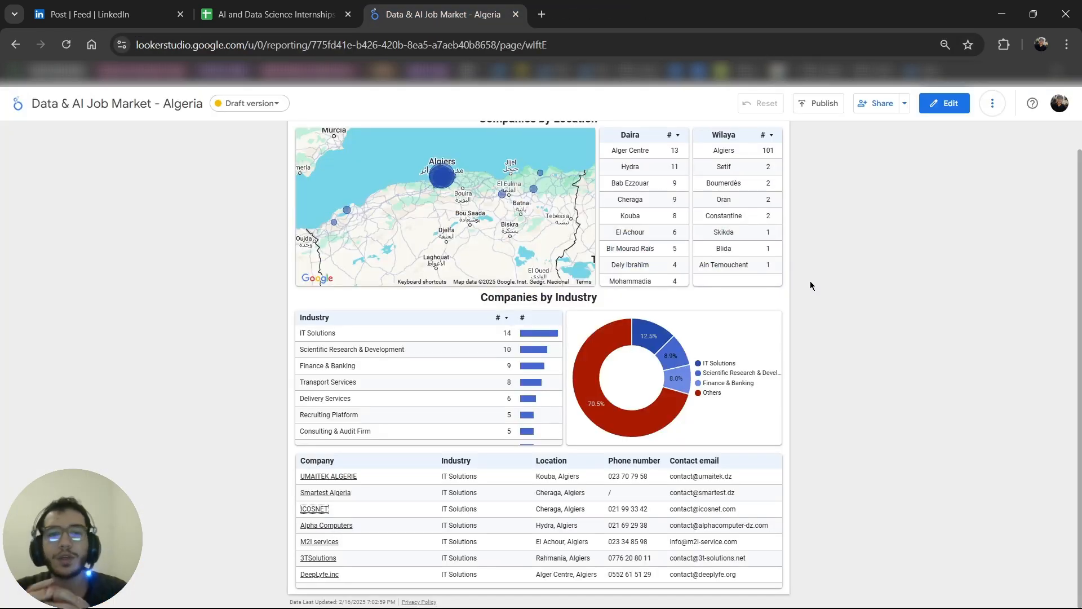